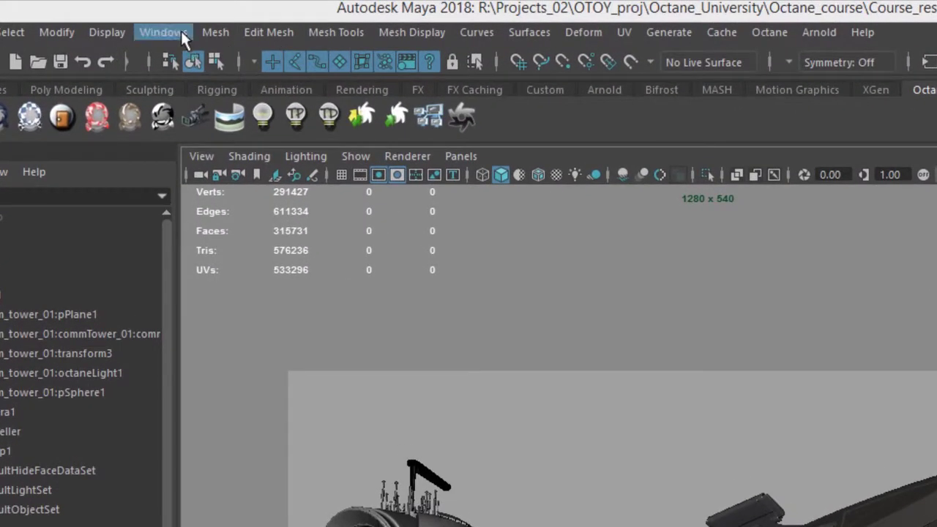
# Open the Render Settings window showing the OctaneRender motion blur options
pyautogui.click(181, 31)
pyautogui.moveTo(339, 161)
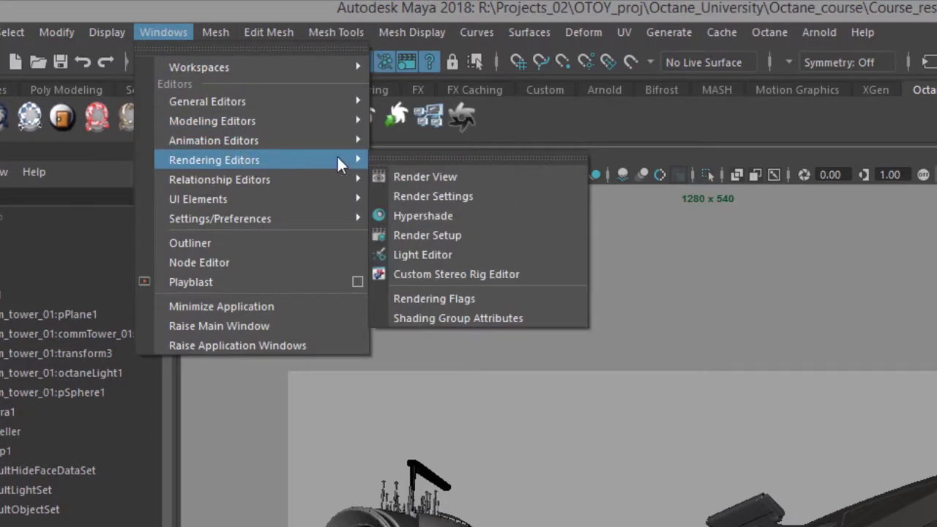
pyautogui.click(444, 194)
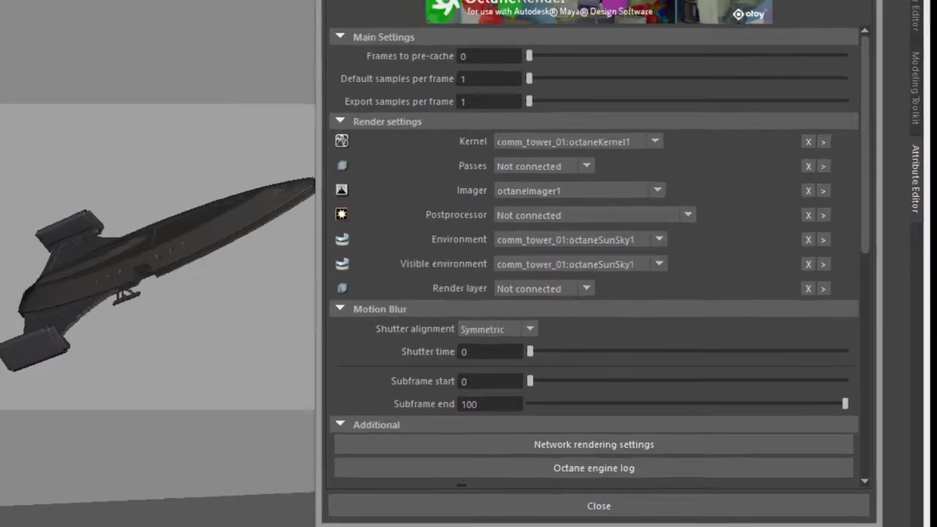
# Inspect the previous render in the Render View with color management turned off, and close that window
pyautogui.click(145, 17)
pyautogui.moveTo(166, 79)
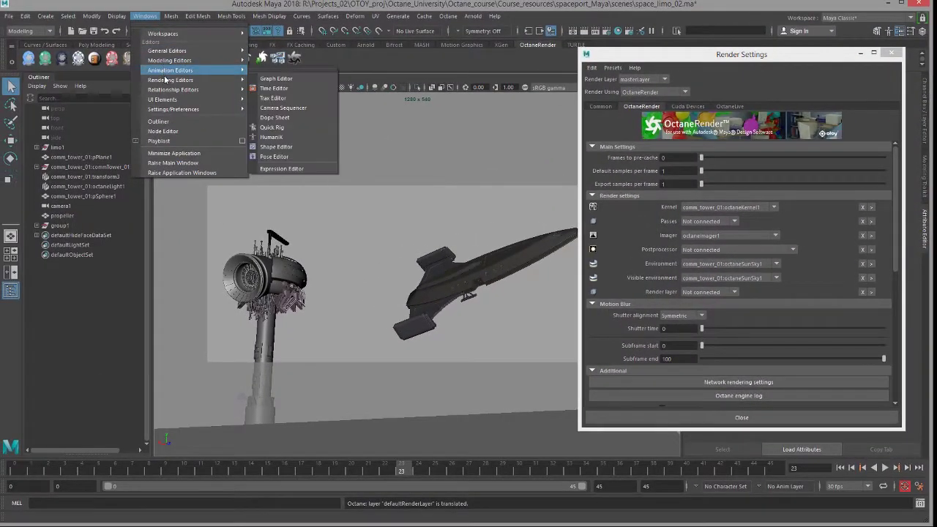
pyautogui.click(303, 90)
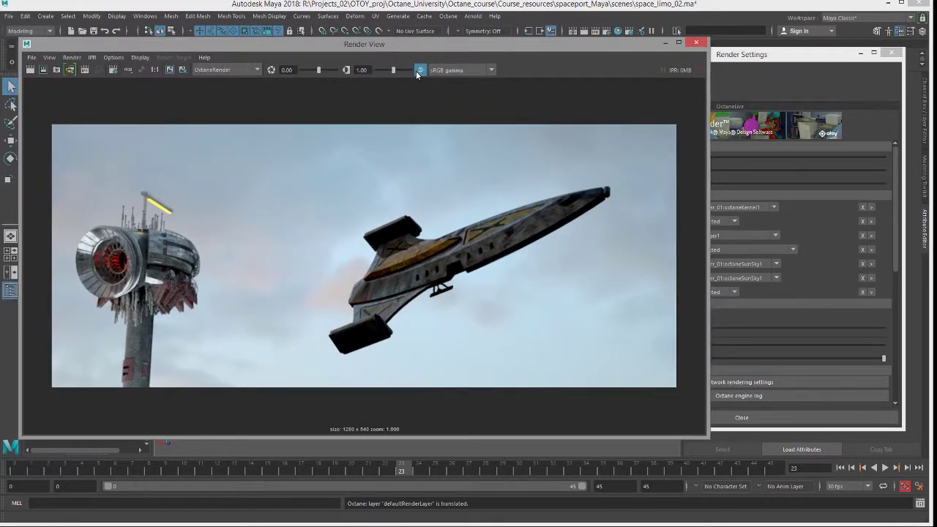
pyautogui.click(417, 71)
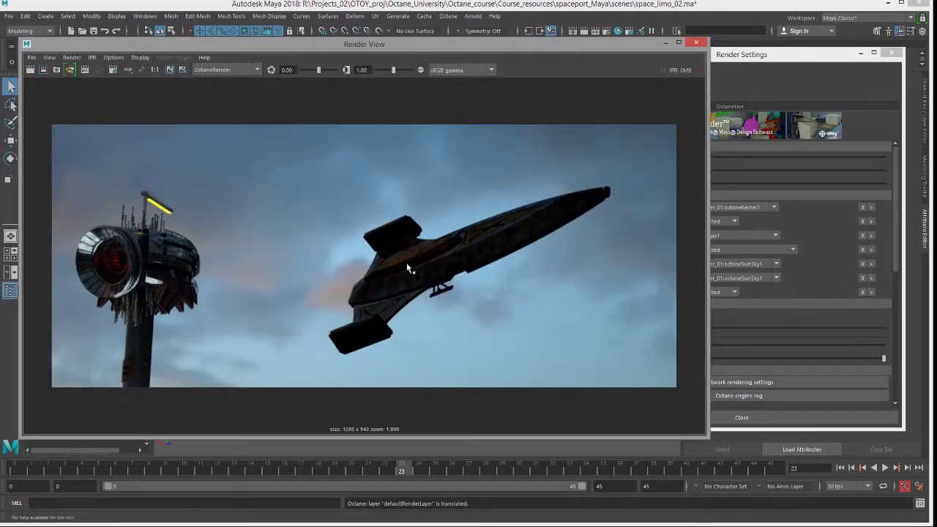
pyautogui.moveTo(399, 44); pyautogui.dragTo(201, 163)
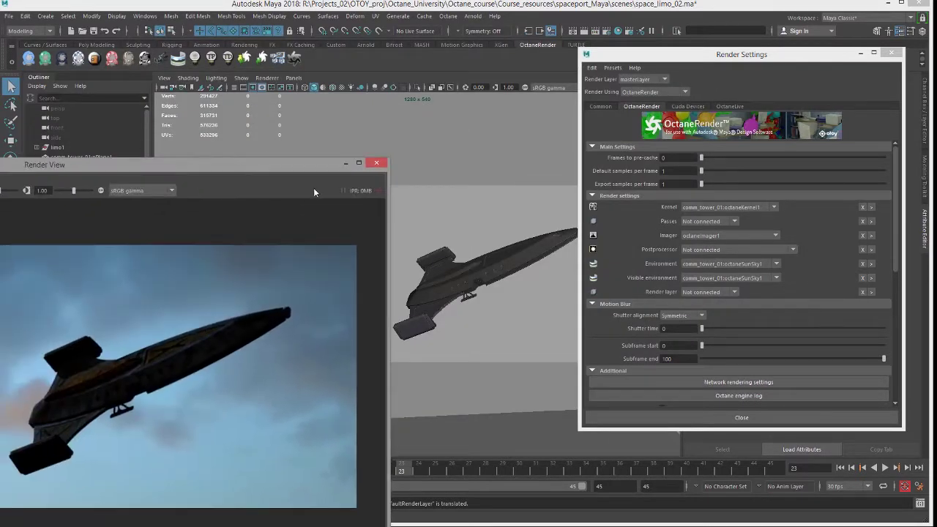
pyautogui.click(377, 162)
# Play the spaceship and tower animation in the viewport, stopping at frame 22, with the Render Settings window moved out of the way
pyautogui.hotkey('alt', 'v')
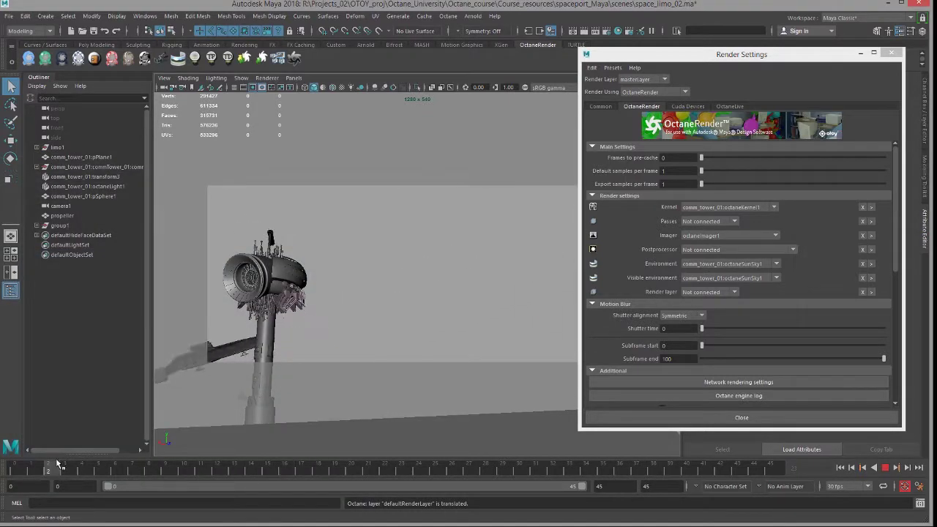
pyautogui.hotkey('alt', 'v')
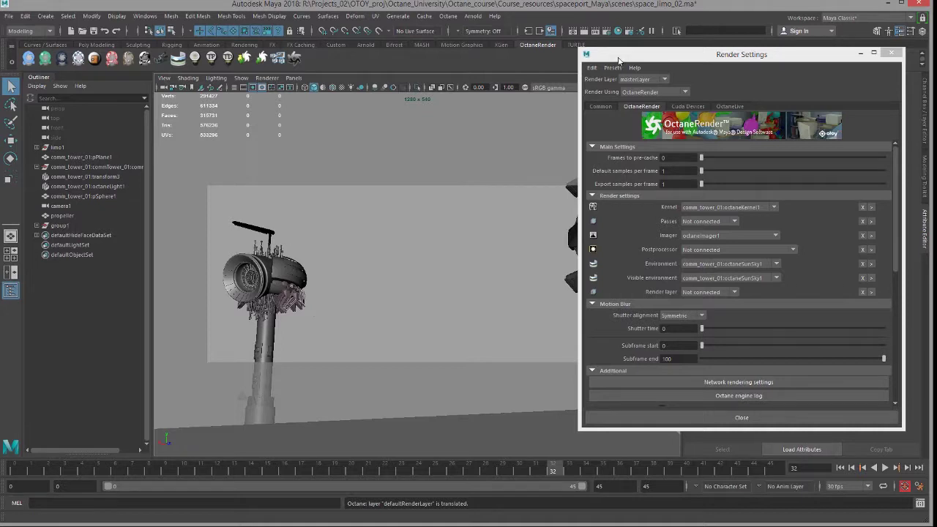
pyautogui.moveTo(619, 59); pyautogui.dragTo(769, 112)
pyautogui.hotkey('alt', 'v')
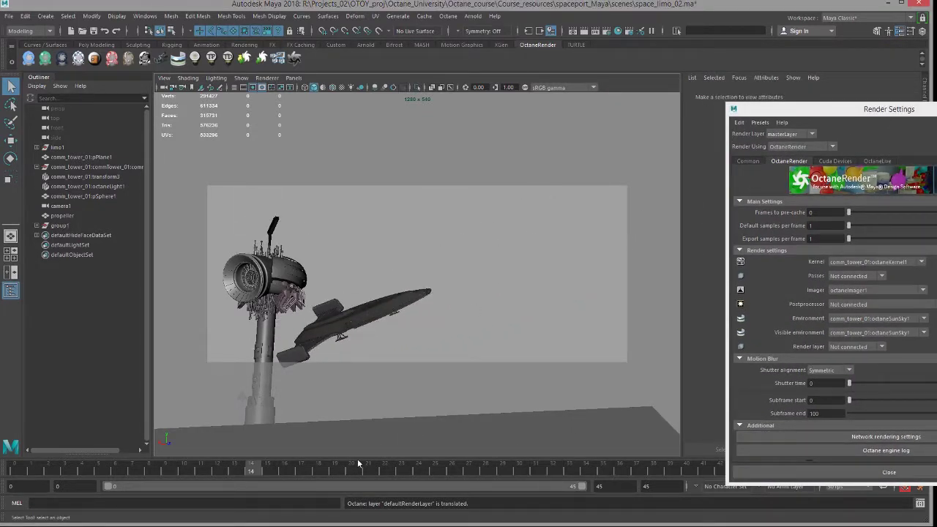
pyautogui.moveTo(759, 118); pyautogui.dragTo(636, 82)
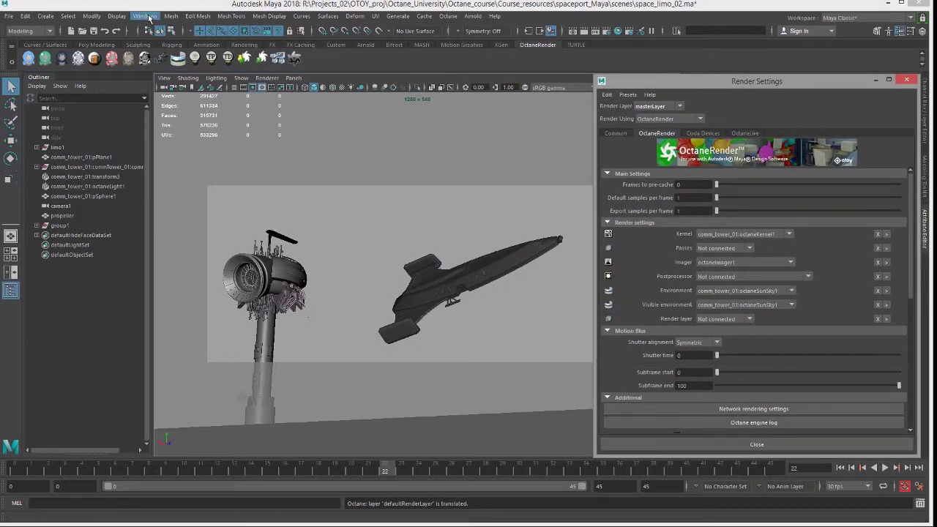
# Reopen the Render View and turn off its color management
pyautogui.click(145, 16)
pyautogui.moveTo(199, 75)
pyautogui.click(268, 89)
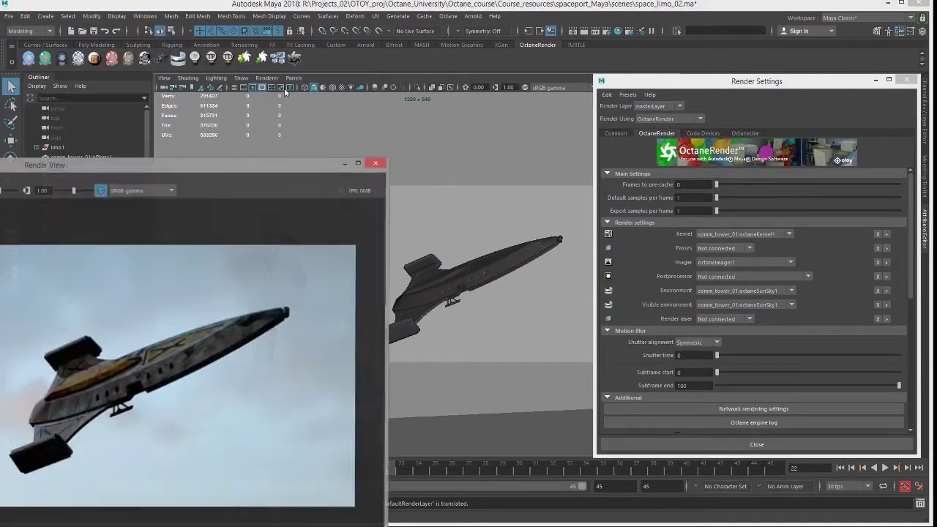
pyautogui.moveTo(227, 168); pyautogui.dragTo(583, 72)
pyautogui.click(455, 96)
# Take a snapshot of the camera view in the Render View and start an IPR render of frame 22
pyautogui.click(108, 83)
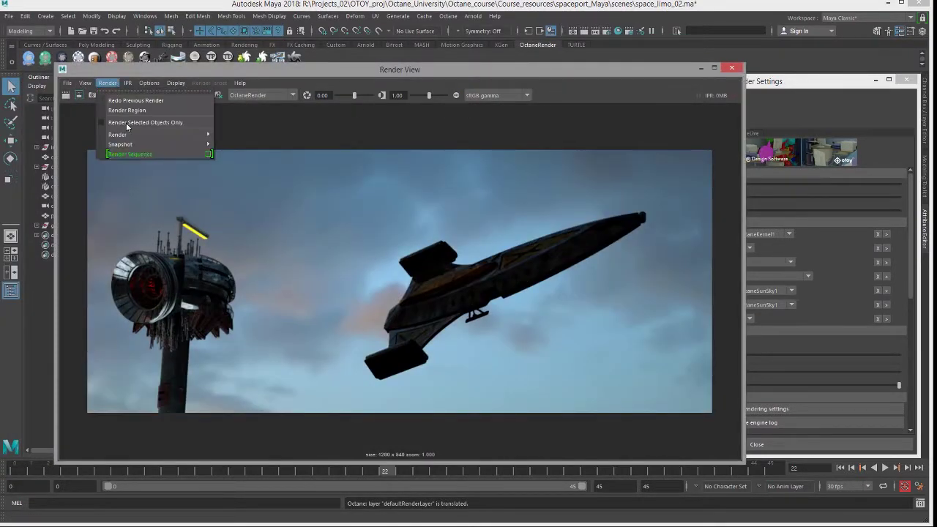
pyautogui.moveTo(147, 144)
pyautogui.click(260, 166)
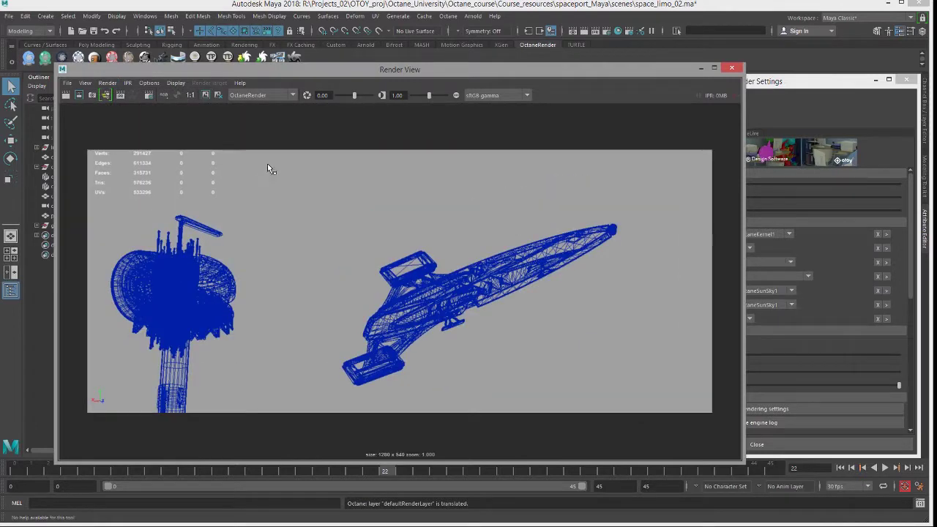
pyautogui.moveTo(358, 72); pyautogui.dragTo(307, 62)
pyautogui.click(76, 85)
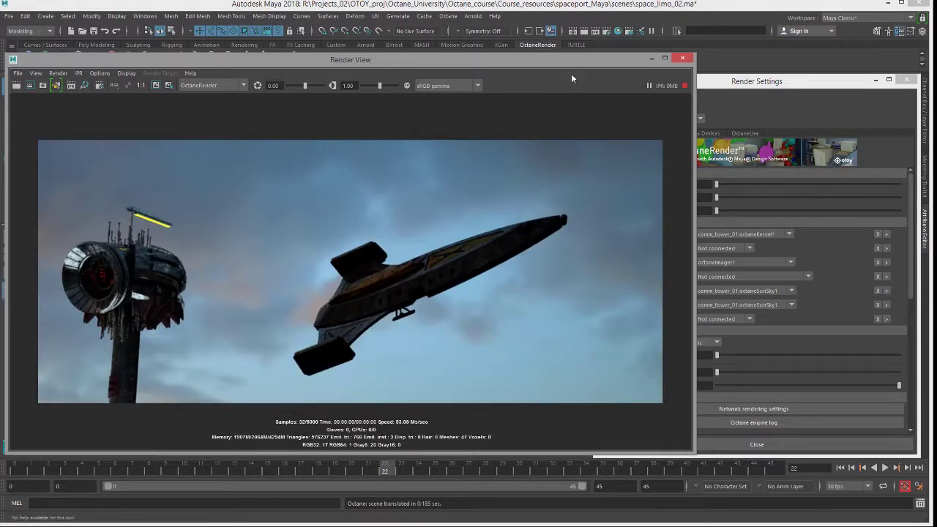
# Set the motion blur shutter time to 84 and restart the IPR render
pyautogui.moveTo(545, 63); pyautogui.dragTo(484, 55)
pyautogui.moveTo(730, 82); pyautogui.dragTo(720, 59)
pyautogui.moveTo(710, 335); pyautogui.dragTo(769, 334)
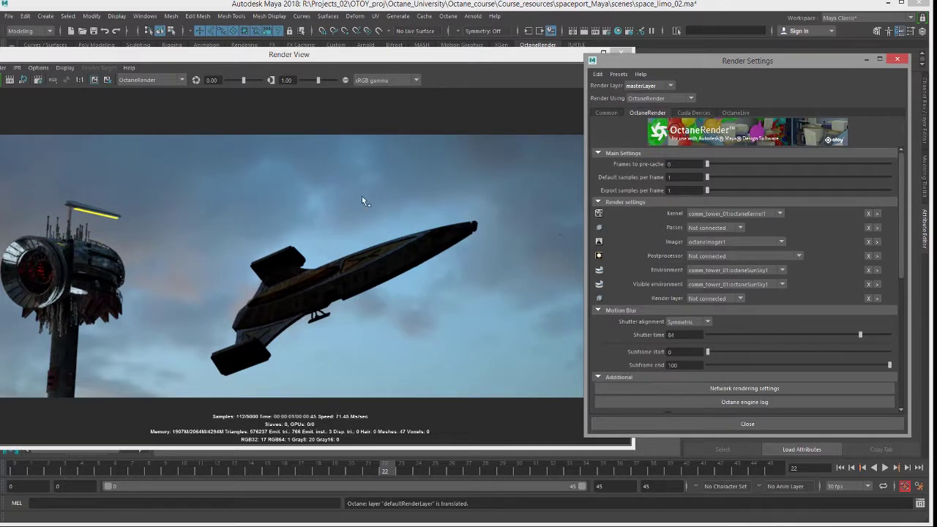
pyautogui.moveTo(246, 62); pyautogui.dragTo(294, 66)
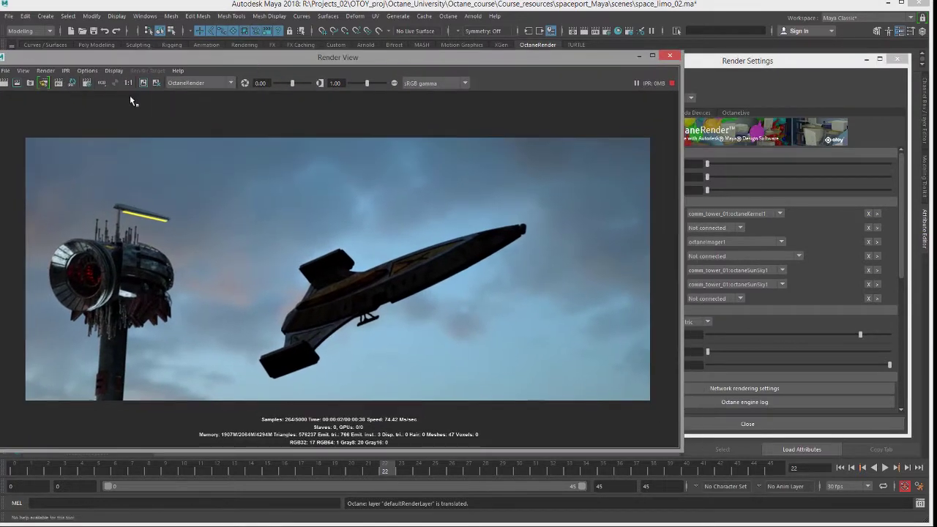
pyautogui.click(58, 83)
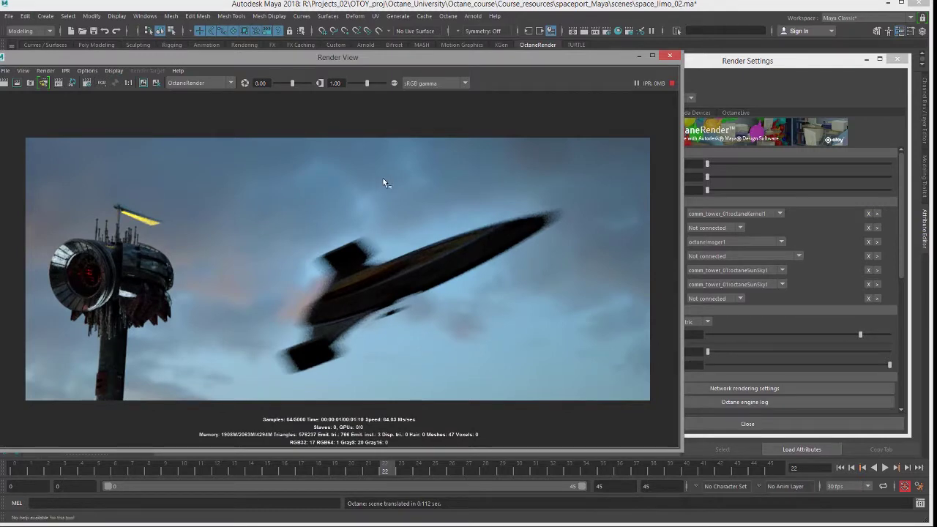
pyautogui.moveTo(385, 55); pyautogui.dragTo(312, 39)
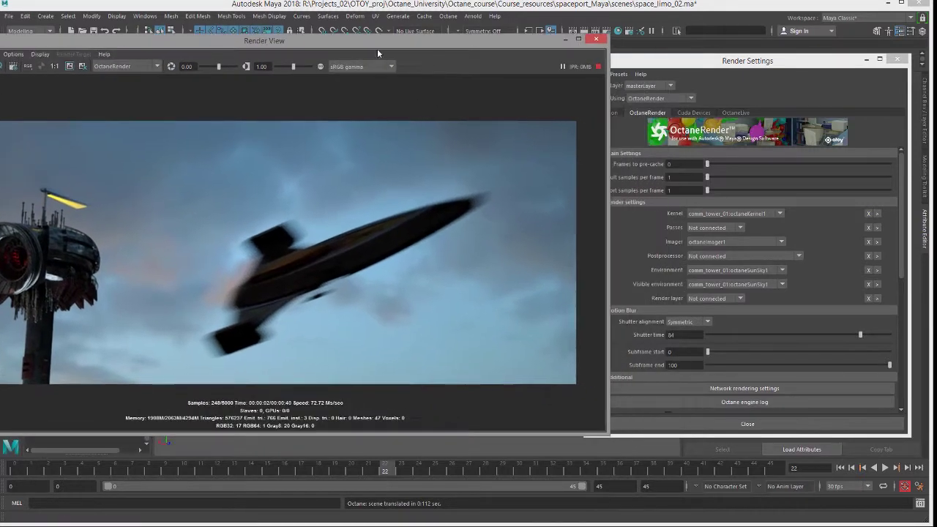
# Try a low shutter time of 13, and raise it to 99 for stronger motion blur
pyautogui.moveTo(682, 62); pyautogui.dragTo(693, 60)
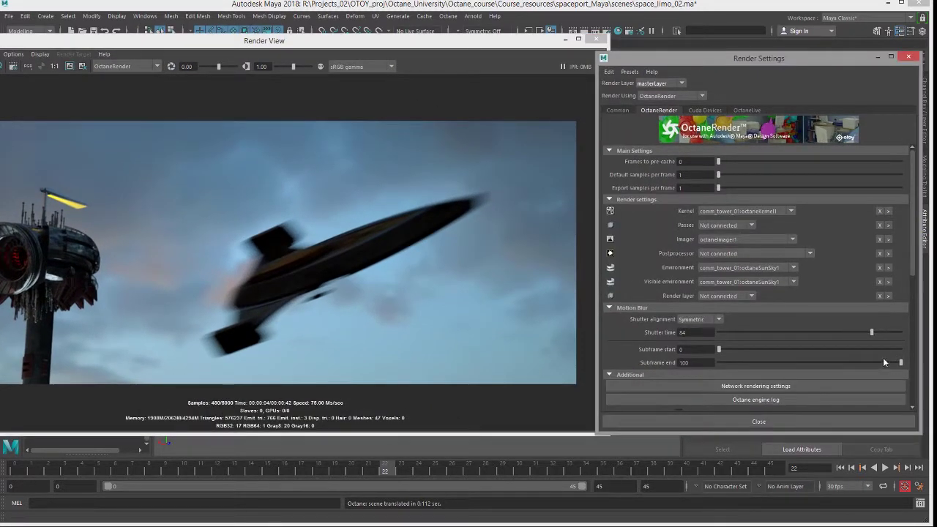
pyautogui.moveTo(824, 336); pyautogui.dragTo(743, 330)
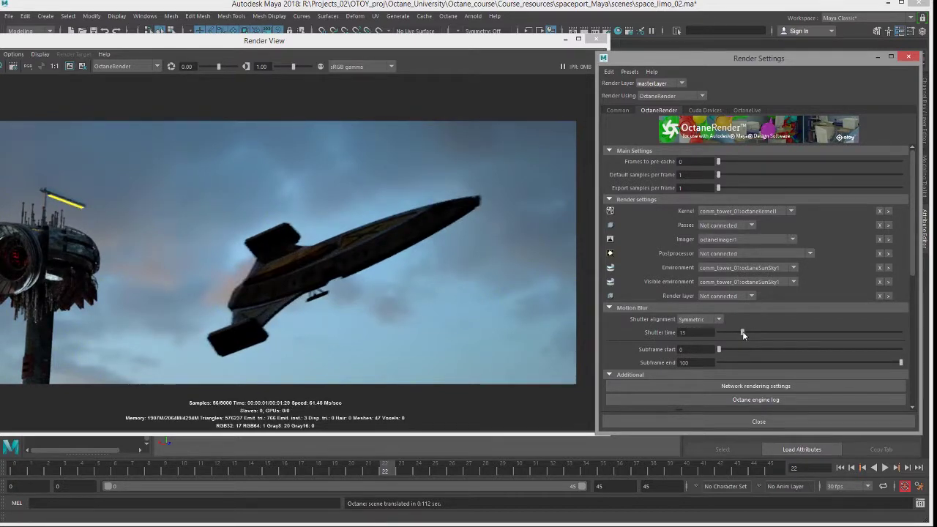
pyautogui.moveTo(838, 336); pyautogui.dragTo(881, 336)
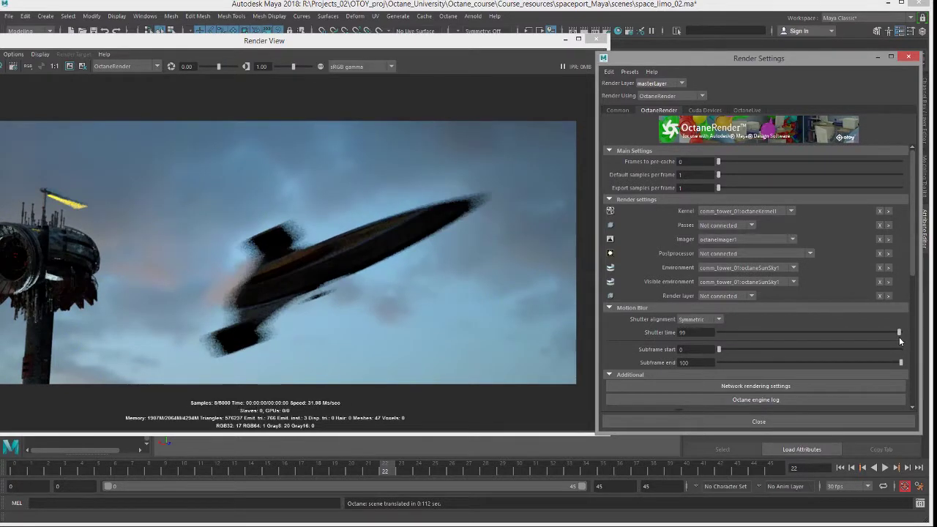
# Try a motion blur subframe range of 25 to 61, and restore it to 0 and 100
pyautogui.moveTo(719, 350); pyautogui.dragTo(764, 350)
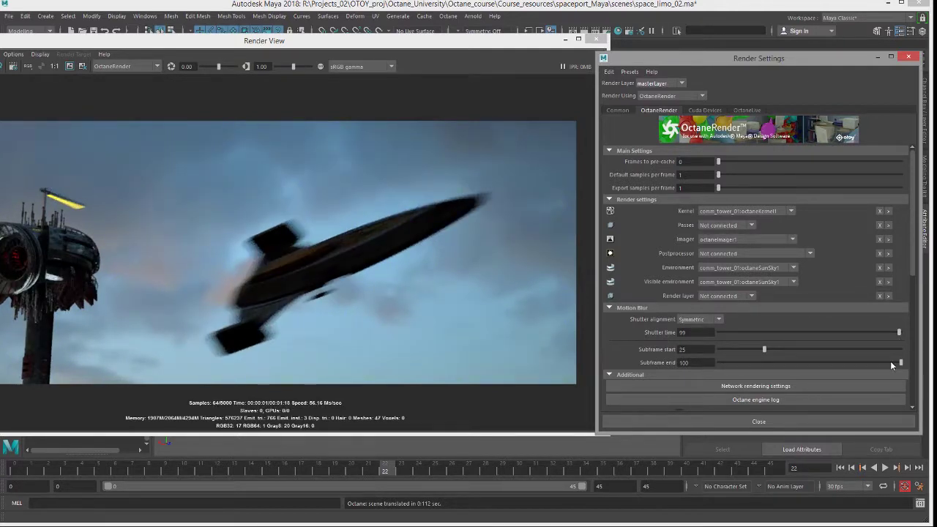
pyautogui.moveTo(891, 363); pyautogui.dragTo(828, 363)
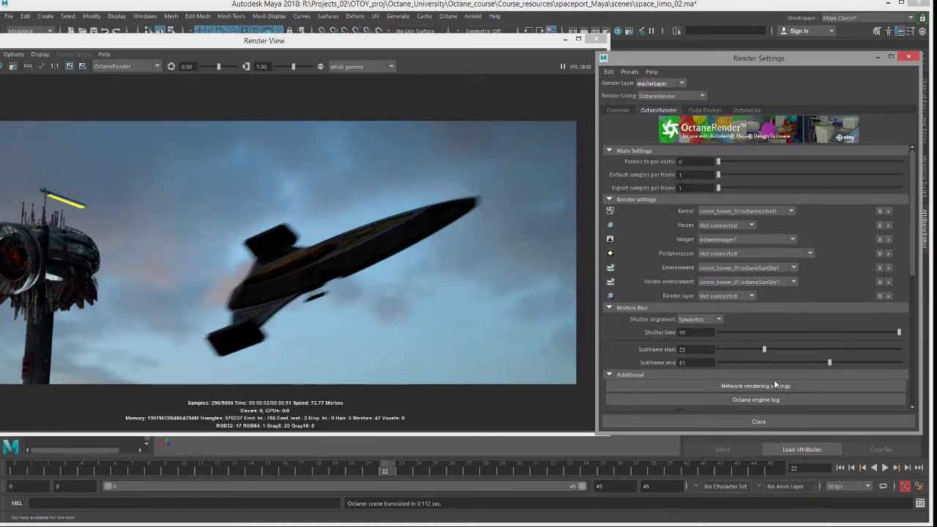
pyautogui.moveTo(763, 350); pyautogui.dragTo(696, 357)
pyautogui.moveTo(830, 362); pyautogui.dragTo(906, 365)
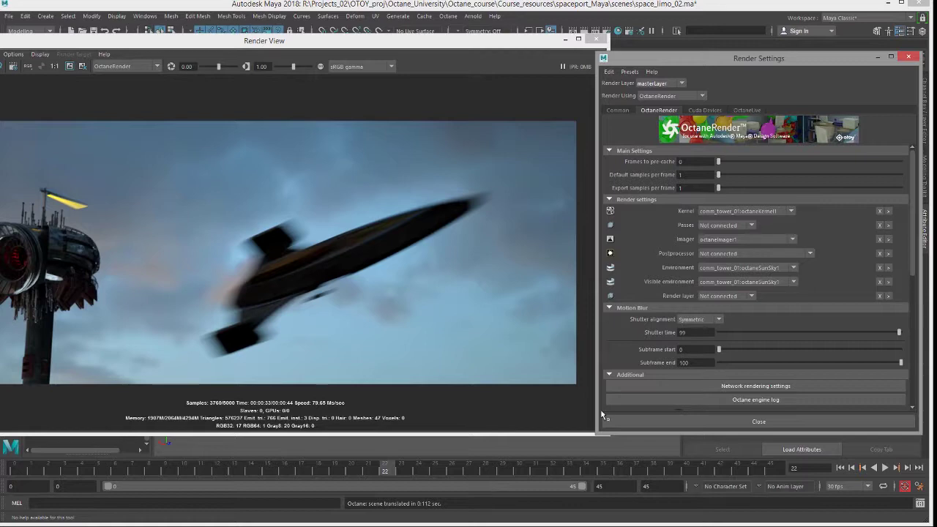
# Try the After shutter alignment for the motion blur, and set it to Before
pyautogui.click(685, 319)
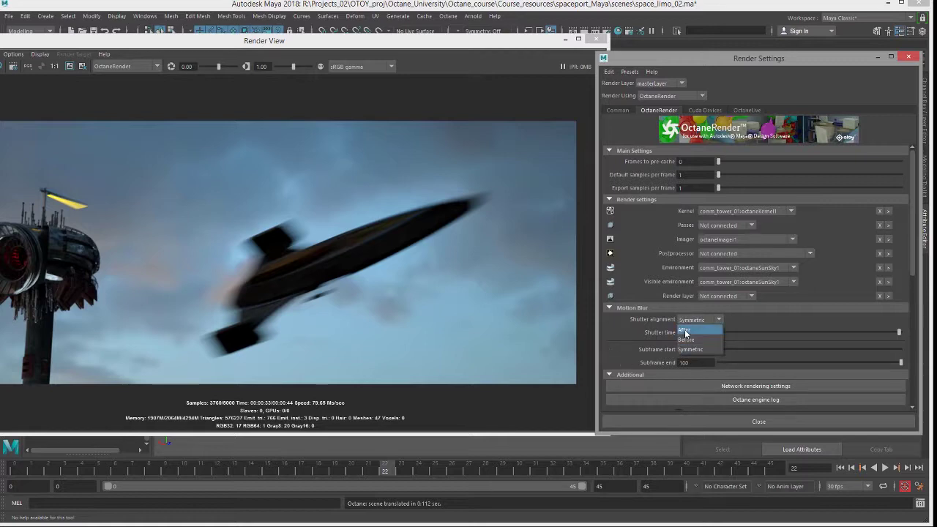
pyautogui.click(685, 333)
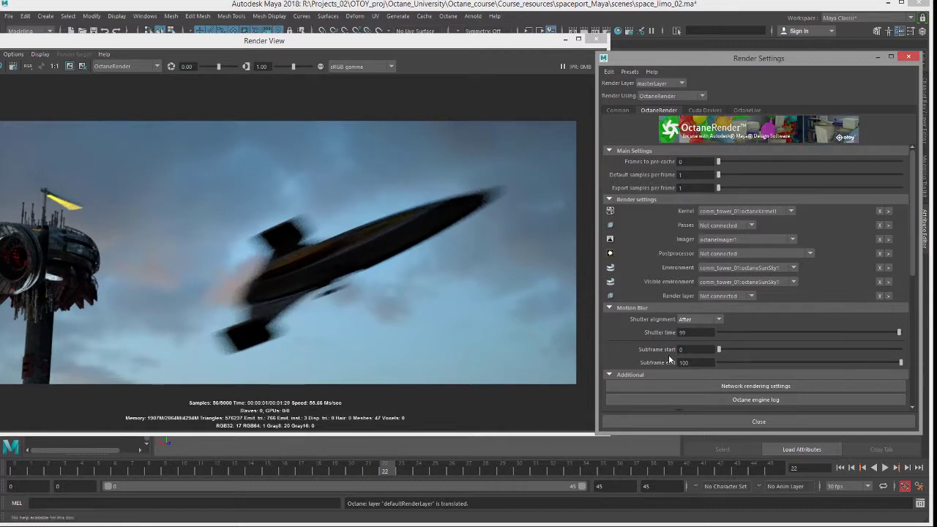
pyautogui.click(682, 322)
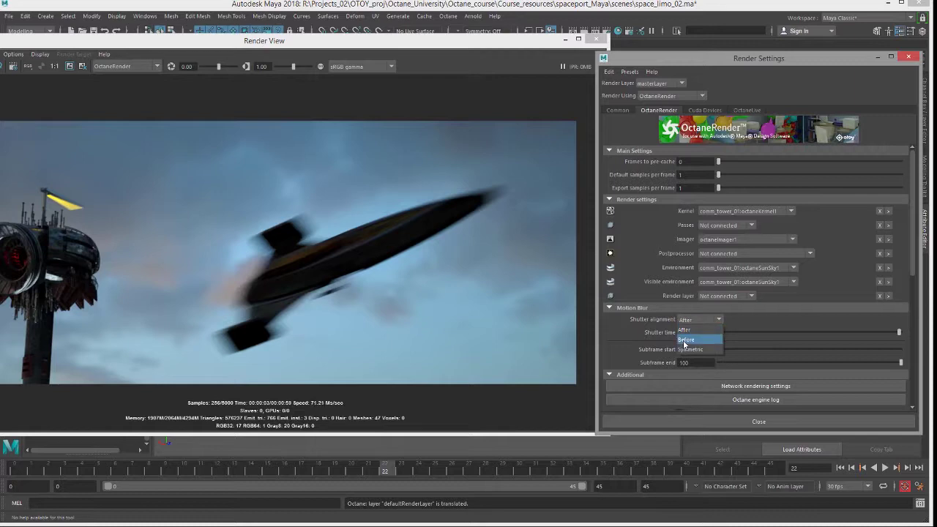
pyautogui.click(686, 340)
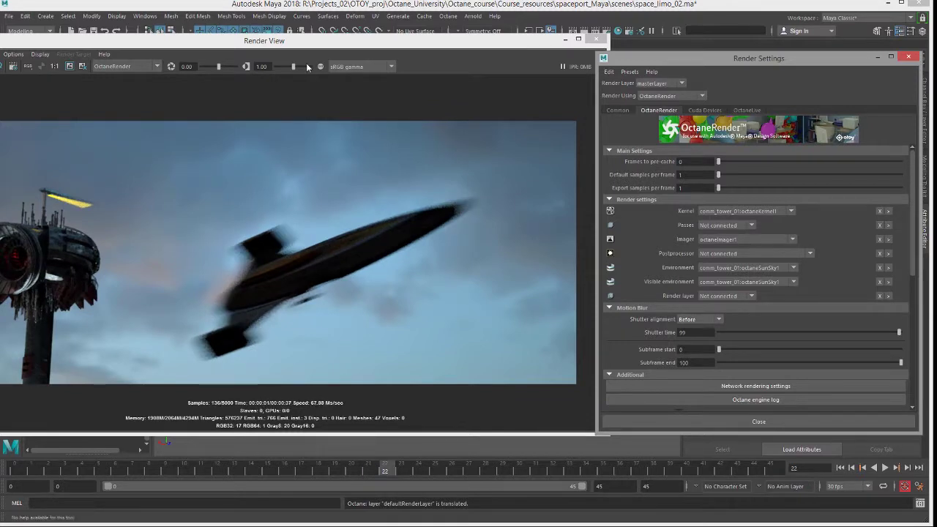
# Close the Render View, switch the viewport to the moving camera, and play its animation to frame 34
pyautogui.click(597, 41)
pyautogui.click(597, 41)
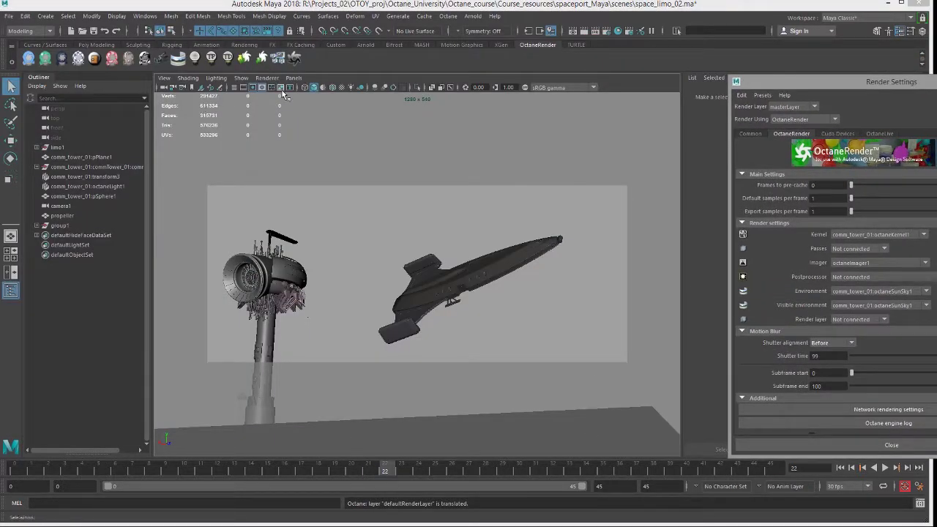
pyautogui.click(267, 79)
pyautogui.click(273, 92)
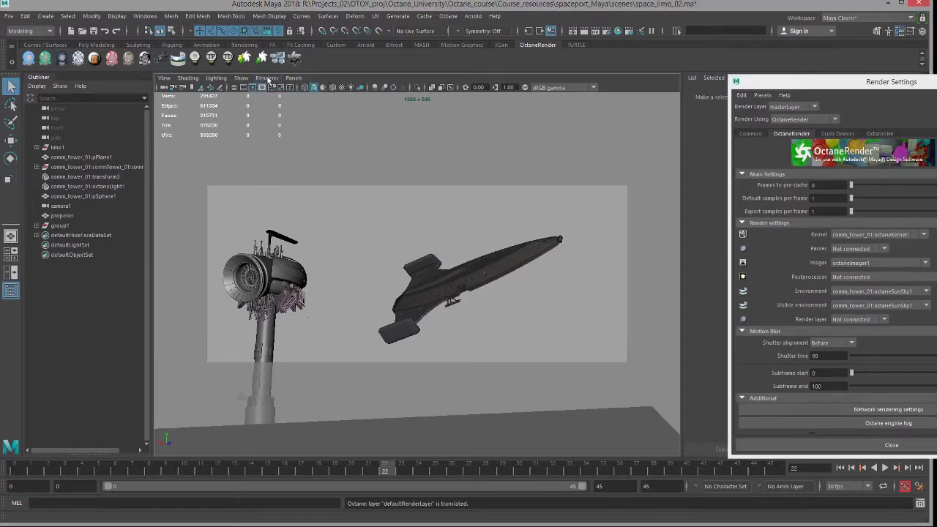
pyautogui.click(293, 78)
pyautogui.moveTo(323, 88)
pyautogui.click(408, 98)
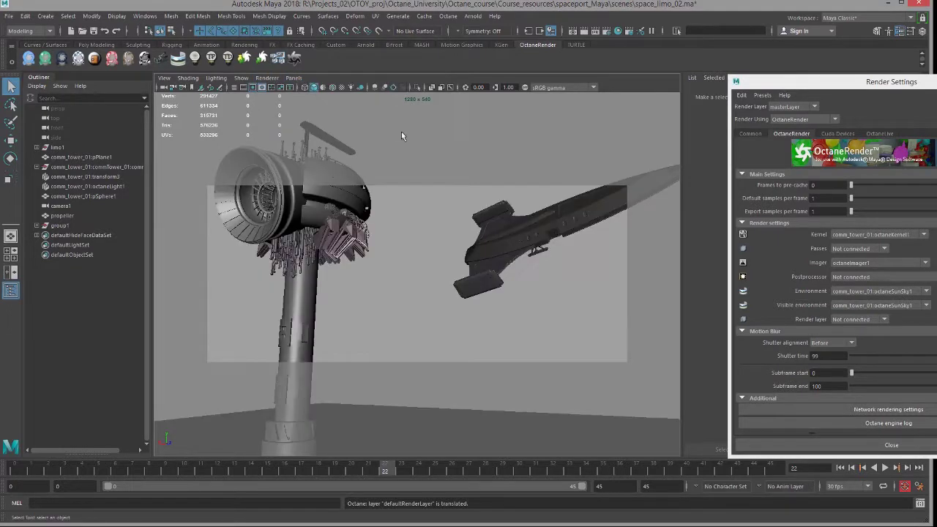
pyautogui.click(31, 469)
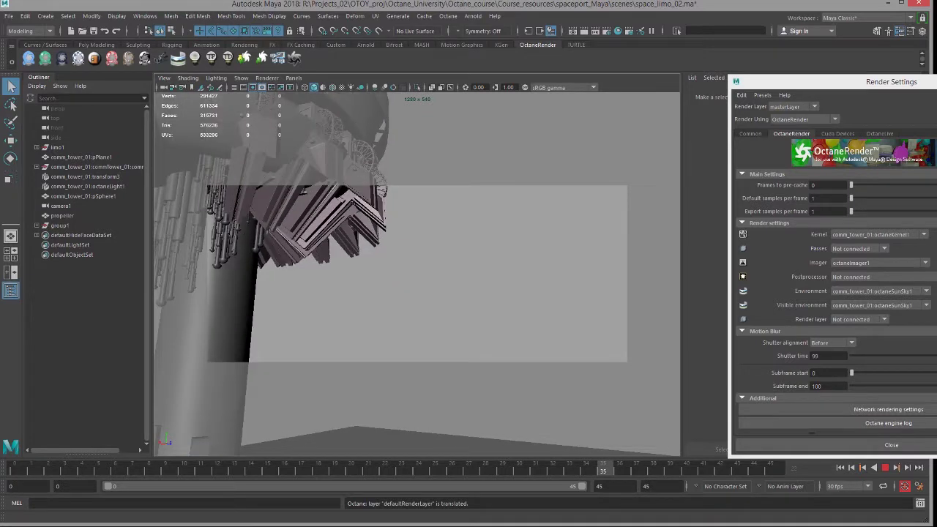
pyautogui.press('Escape')
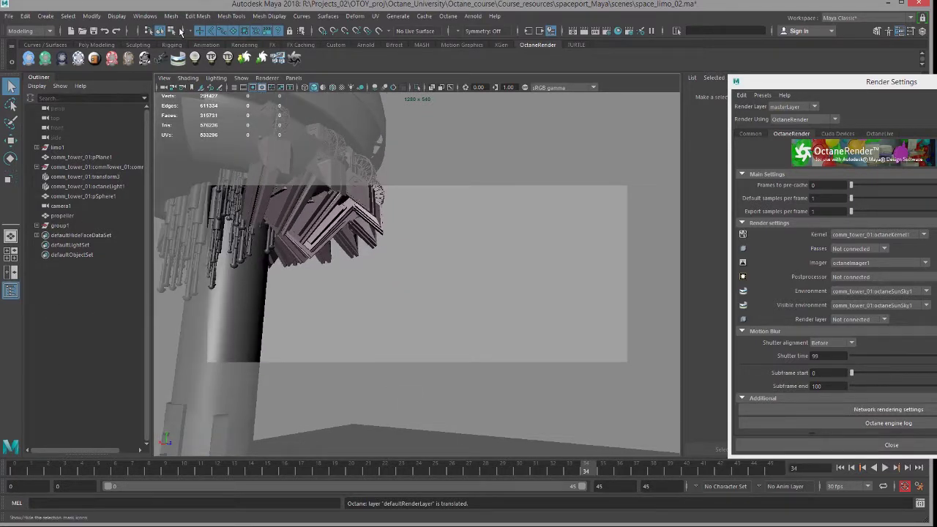
# Take a snapshot of the new camera view in the Render View and start an IPR render of frame 34
pyautogui.click(144, 16)
pyautogui.moveTo(172, 80)
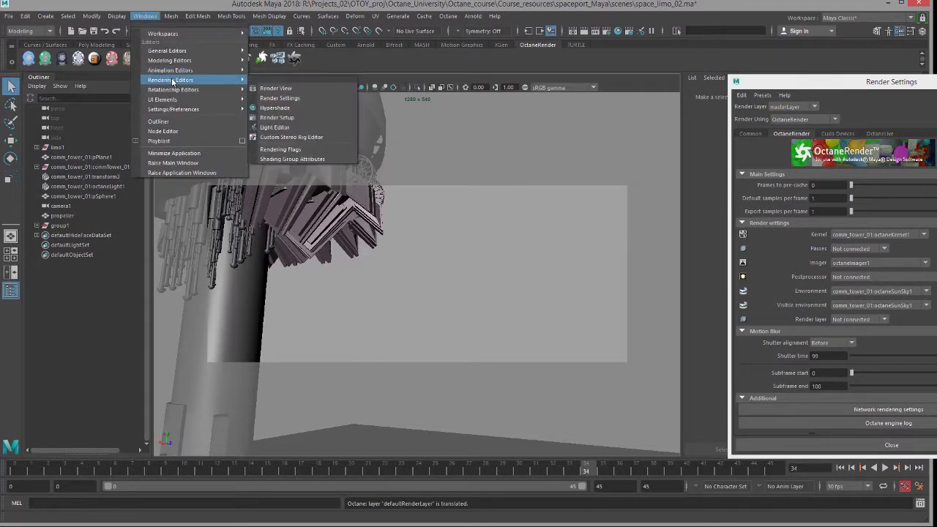
pyautogui.click(275, 88)
pyautogui.moveTo(232, 44); pyautogui.dragTo(350, 36)
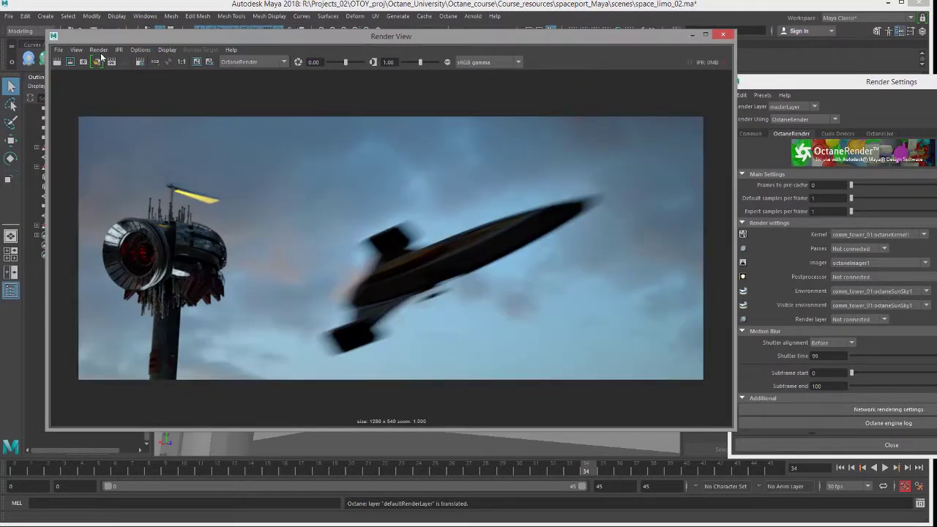
pyautogui.click(98, 49)
pyautogui.moveTo(109, 112)
pyautogui.click(227, 141)
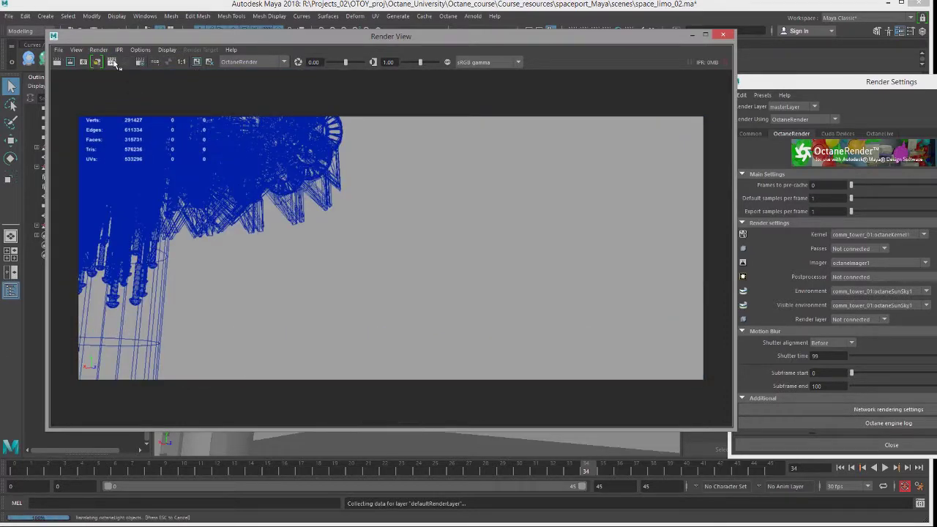
pyautogui.click(113, 62)
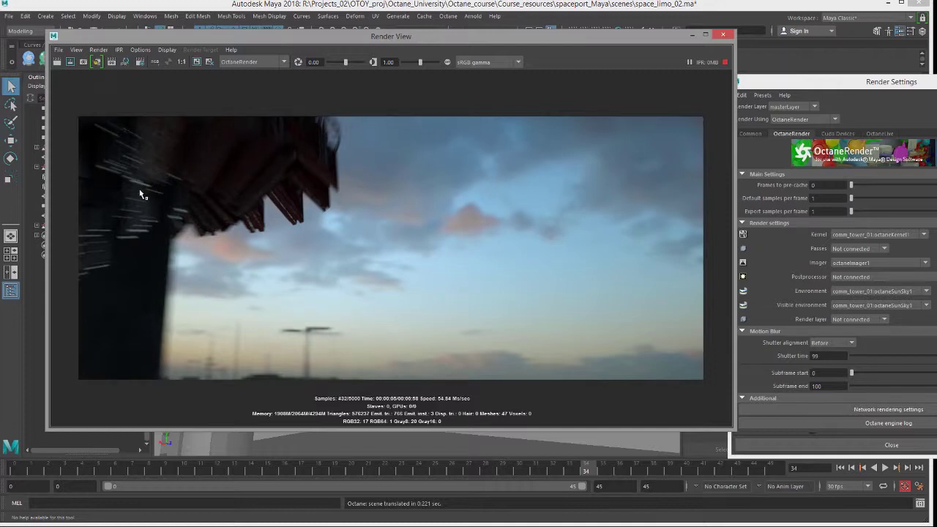
# Set the motion blur shutter time to 23 and move the Render Settings window clear of the rendered image
pyautogui.moveTo(778, 83); pyautogui.dragTo(683, 91)
pyautogui.moveTo(802, 366); pyautogui.dragTo(800, 365)
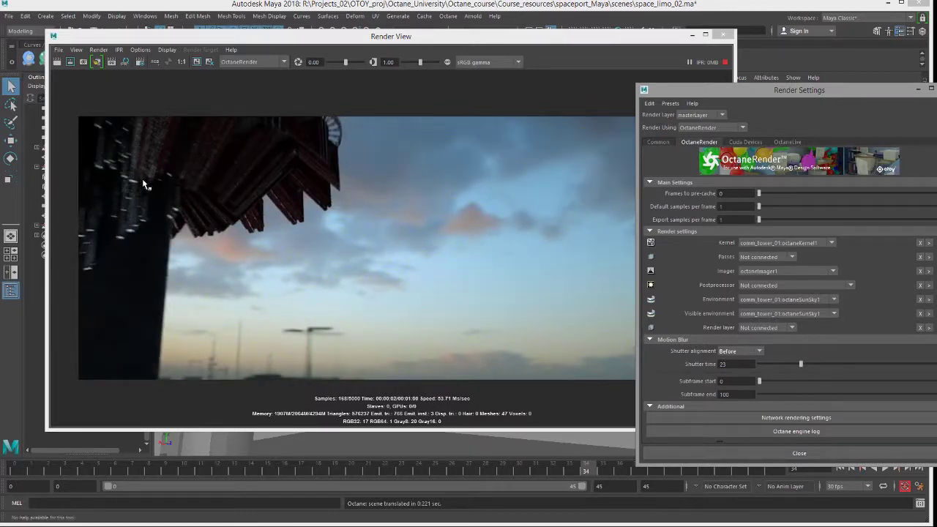
pyautogui.moveTo(666, 91); pyautogui.dragTo(577, 90)
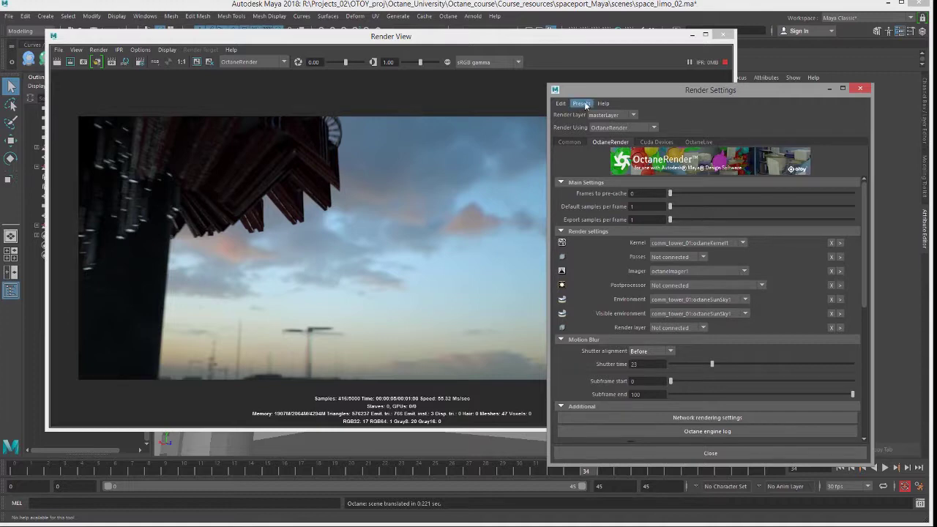
pyautogui.moveTo(609, 102); pyautogui.dragTo(716, 173)
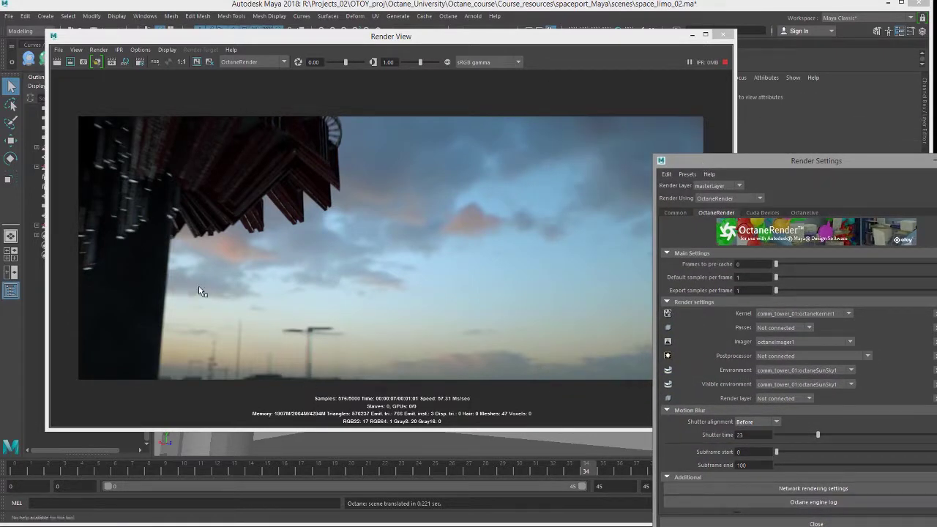